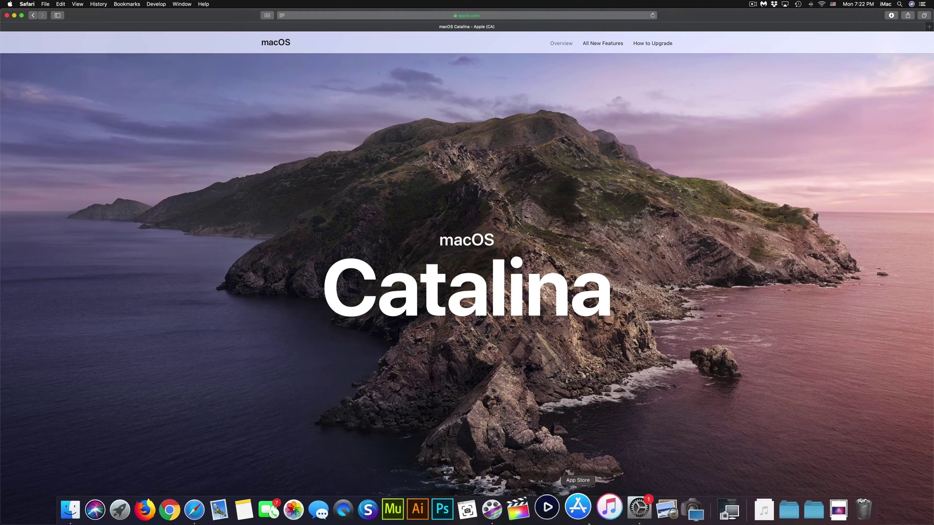
- Open the Time Machine backup settings, reposition the window, and show all preference categories
click(628, 510)
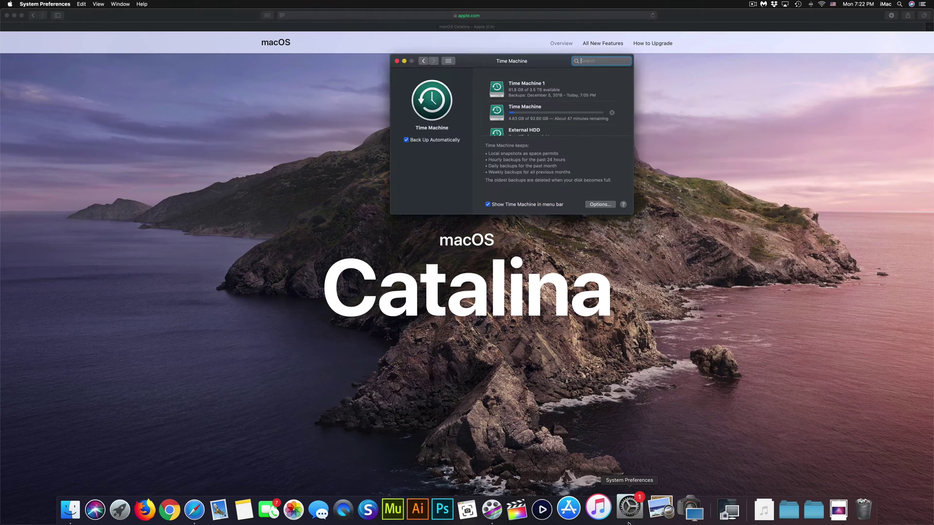
drag(518, 62, 496, 134)
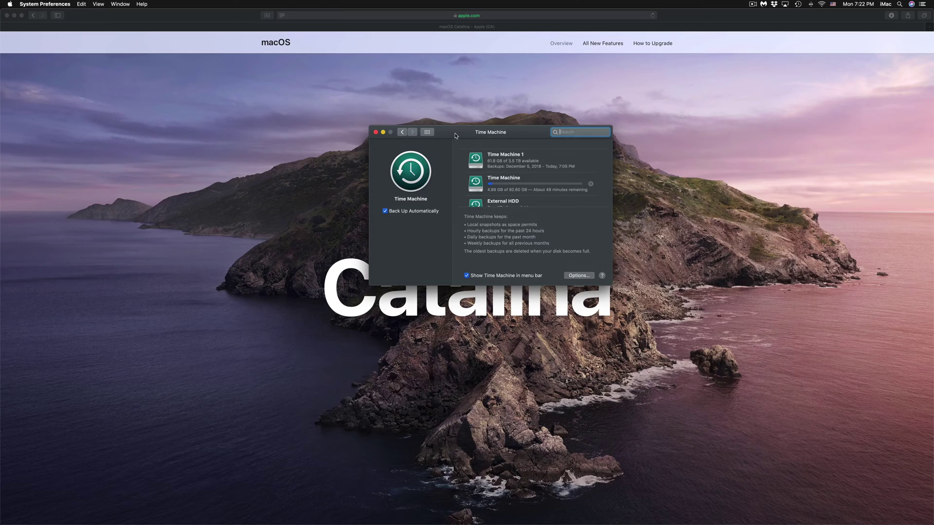
drag(455, 136, 437, 145)
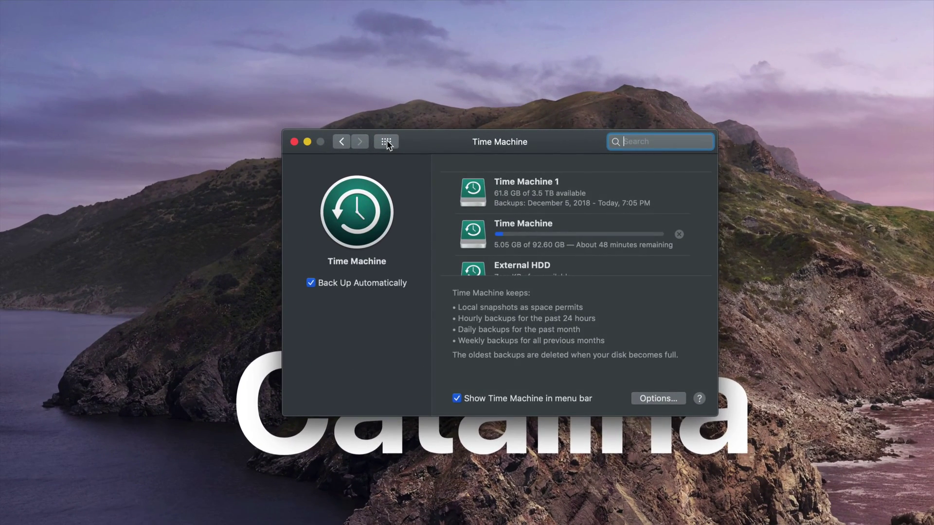
click(386, 142)
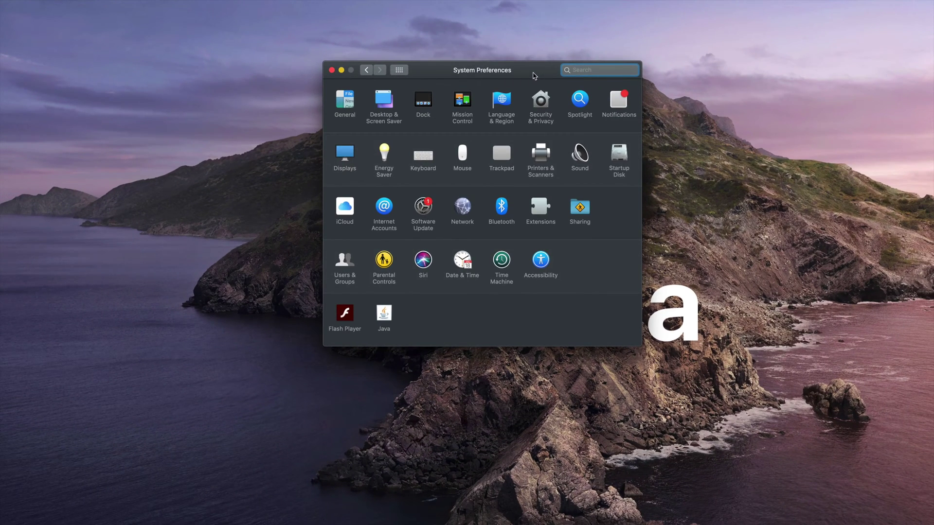
drag(535, 75, 477, 121)
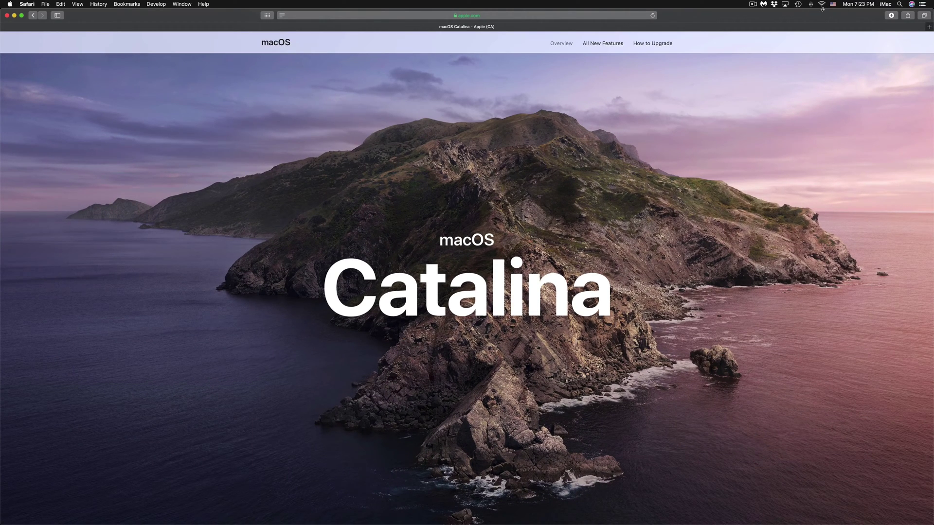
- Reopen Time Machine preferences from the menu bar status menu and move its window
click(798, 4)
click(808, 45)
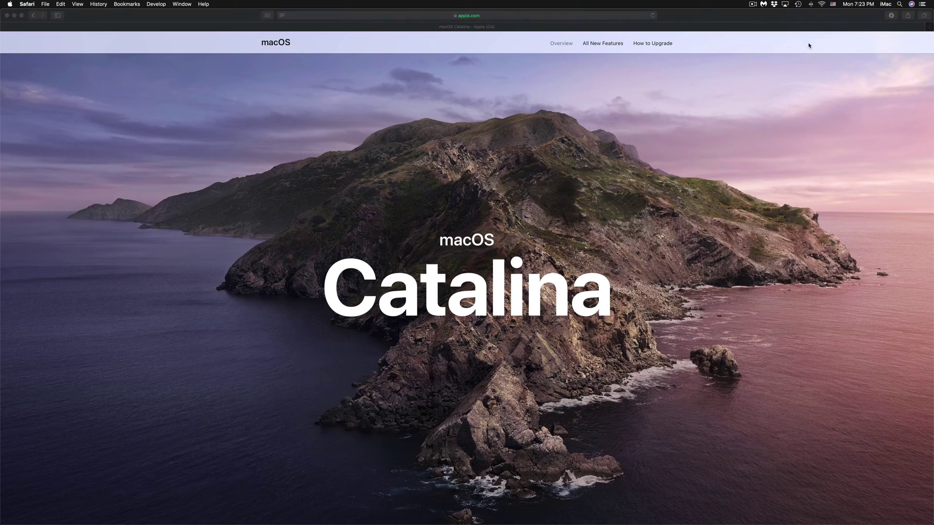
drag(430, 146, 462, 166)
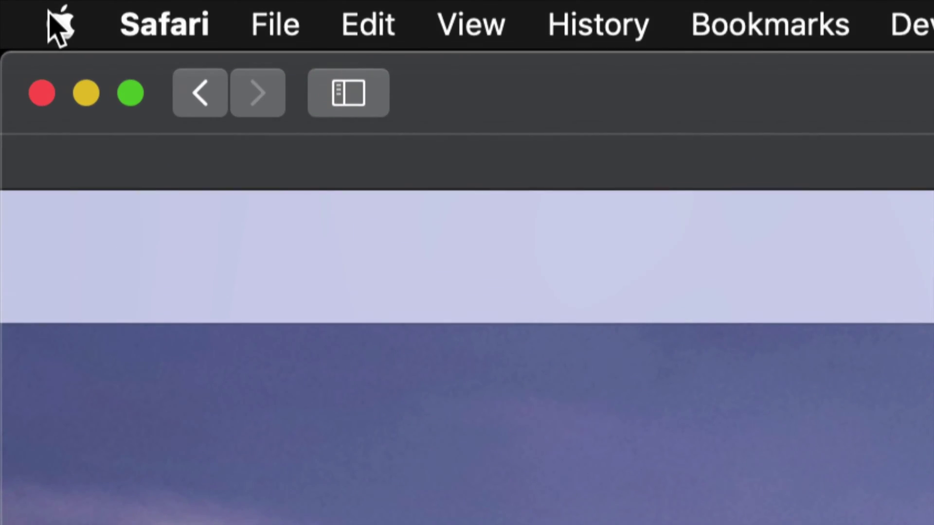
- Reopen System Preferences from the Apple menu and bring its window forward
click(33, 13)
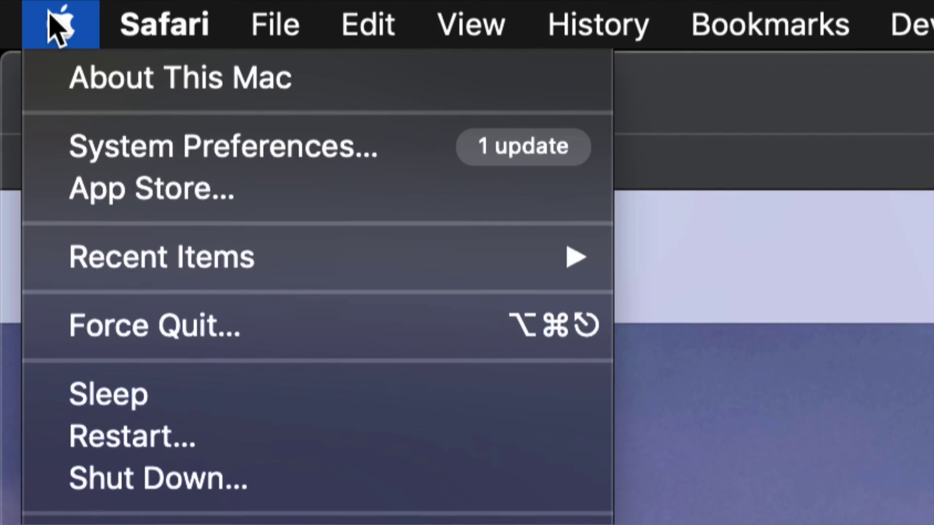
click(227, 158)
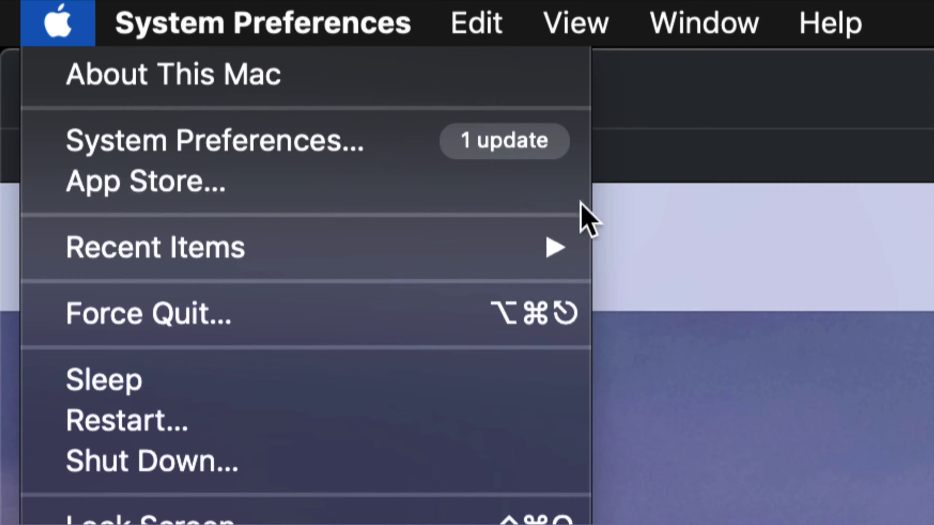
click(416, 154)
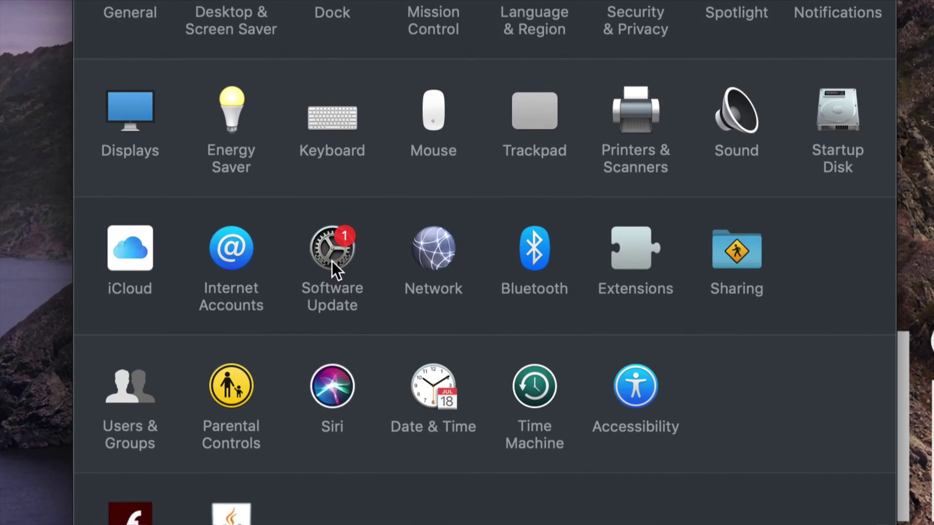
- Open the Software Update pane and let it check for updates
click(332, 261)
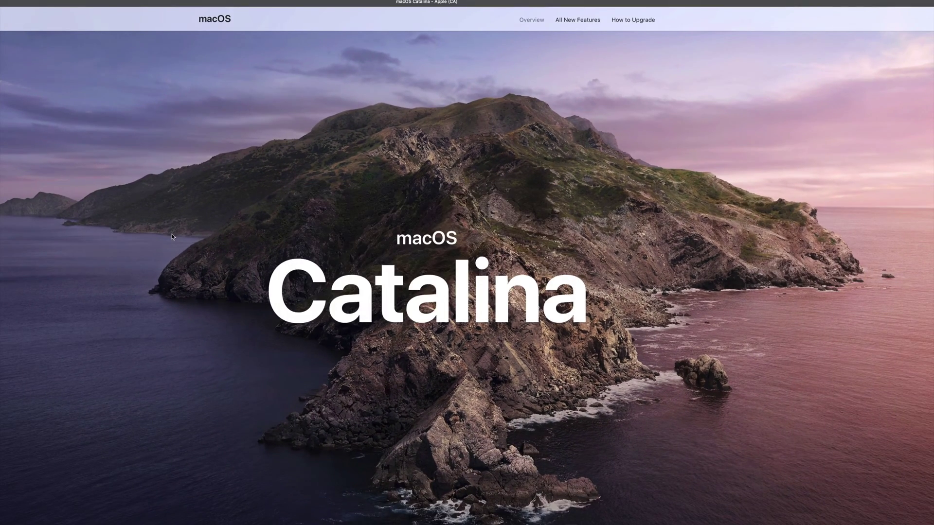
- Scroll down through the Catalina features page in Safari and back up
scroll(390, 258, down, 10)
scroll(390, 259, down, 10)
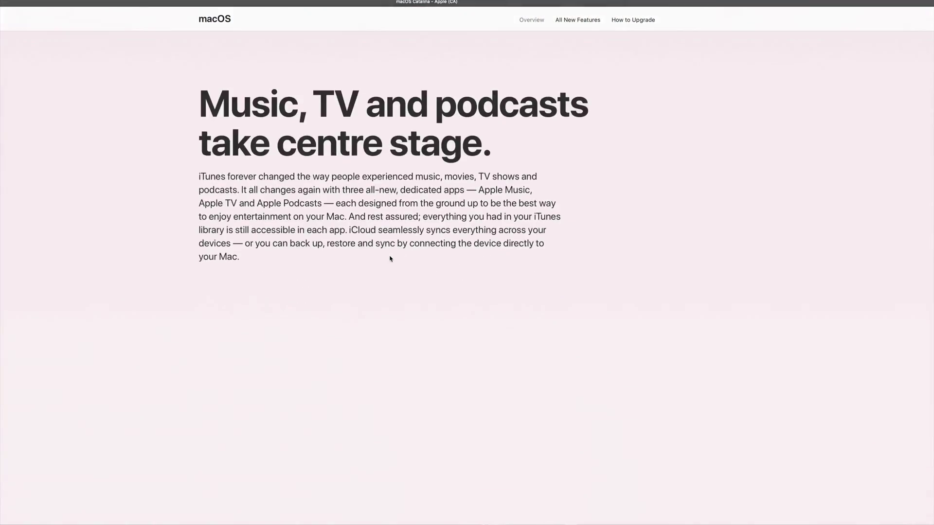
scroll(390, 259, down, 10)
scroll(390, 259, down, 10)
scroll(390, 258, down, 15)
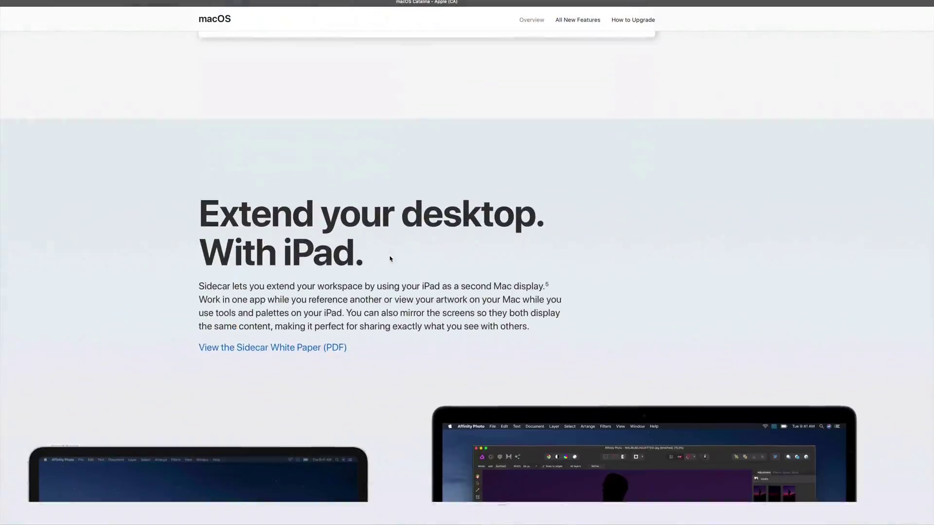
scroll(390, 258, down, 5)
scroll(390, 258, down, 5)
scroll(390, 258, down, 5)
scroll(390, 259, up, 5)
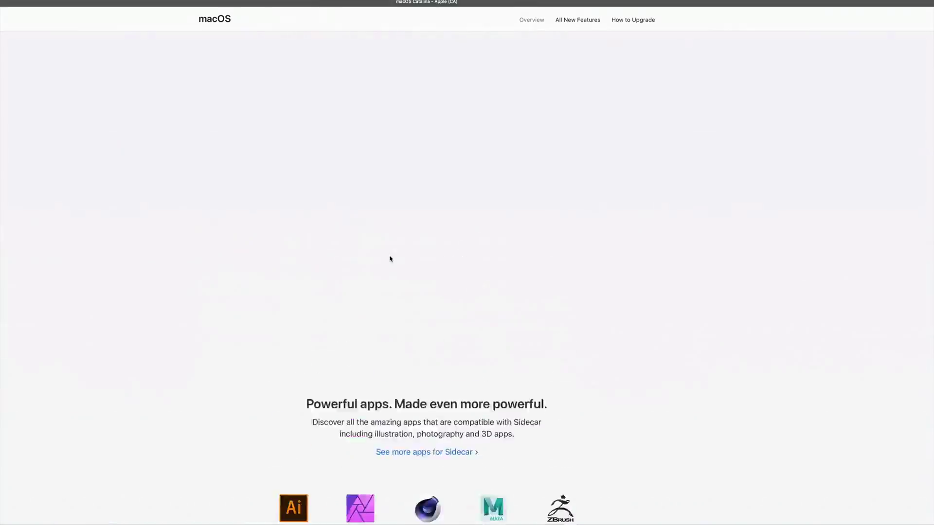
scroll(390, 258, up, 5)
scroll(390, 259, up, 5)
scroll(390, 258, up, 5)
scroll(390, 258, up, 5)
scroll(389, 258, up, 5)
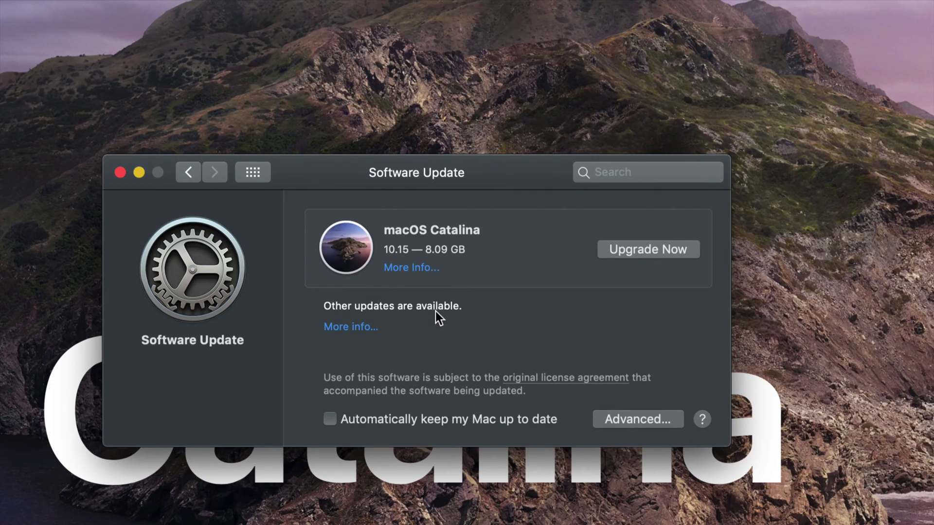
click(361, 328)
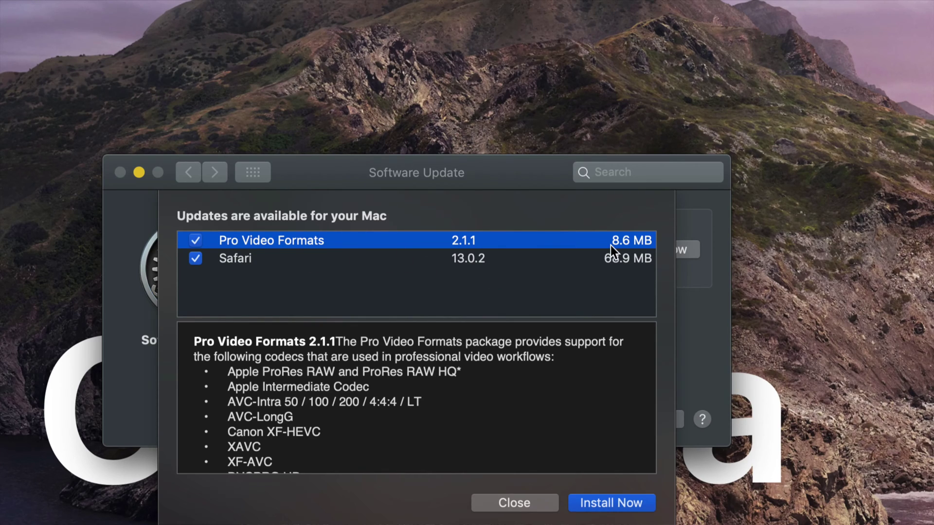
scroll(421, 369, down, 5)
scroll(421, 369, down, 8)
scroll(421, 370, up, 4)
scroll(421, 369, up, 10)
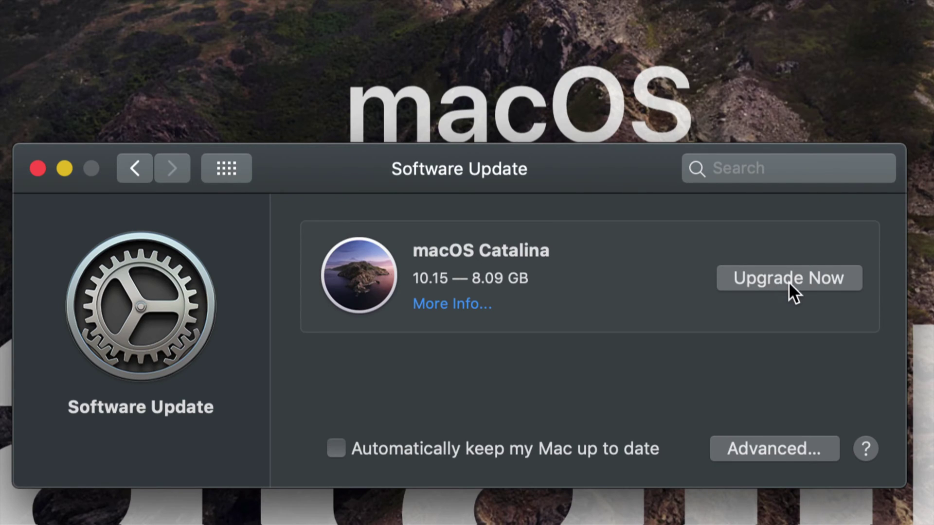
- Start the macOS Catalina 10.15 upgrade with Upgrade Now
click(785, 280)
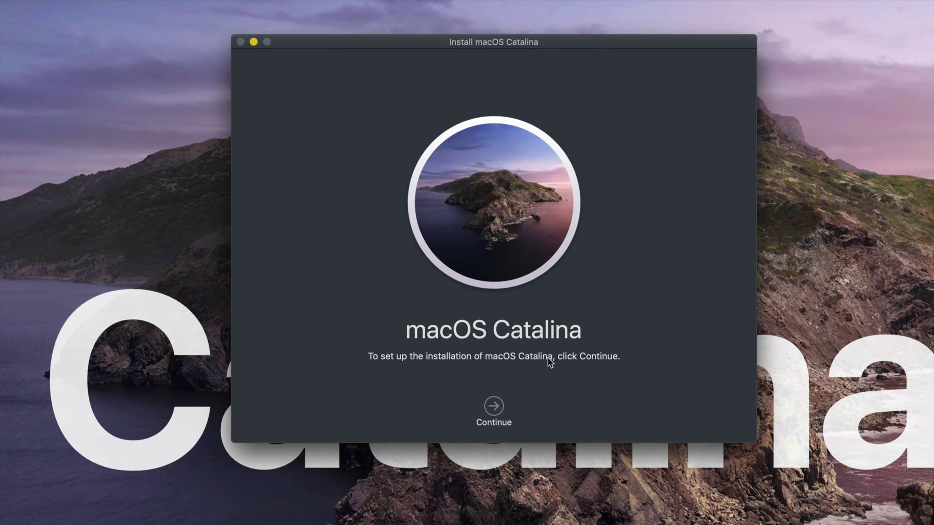
- Continue past the welcome screen, read through and accept the Catalina license agreement
click(495, 405)
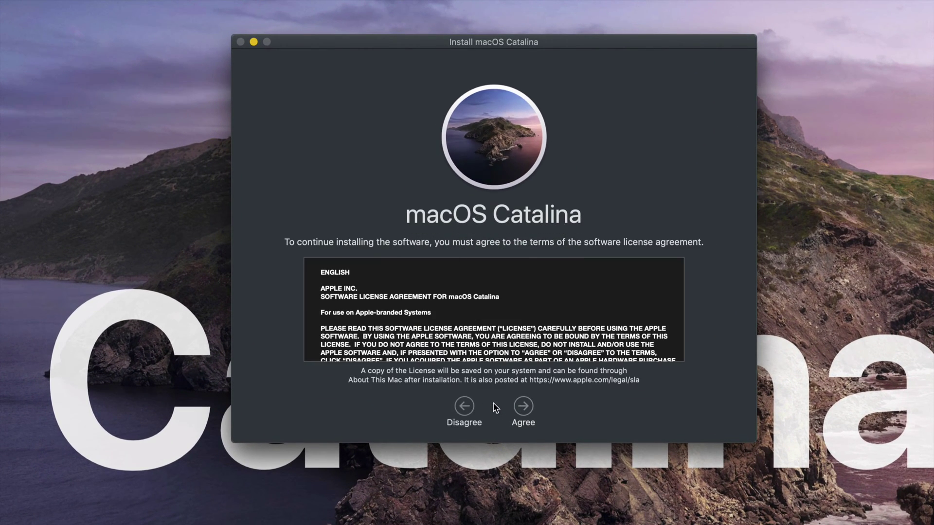
scroll(503, 313, down, 5)
scroll(503, 313, down, 5)
scroll(503, 312, down, 5)
scroll(503, 312, down, 10)
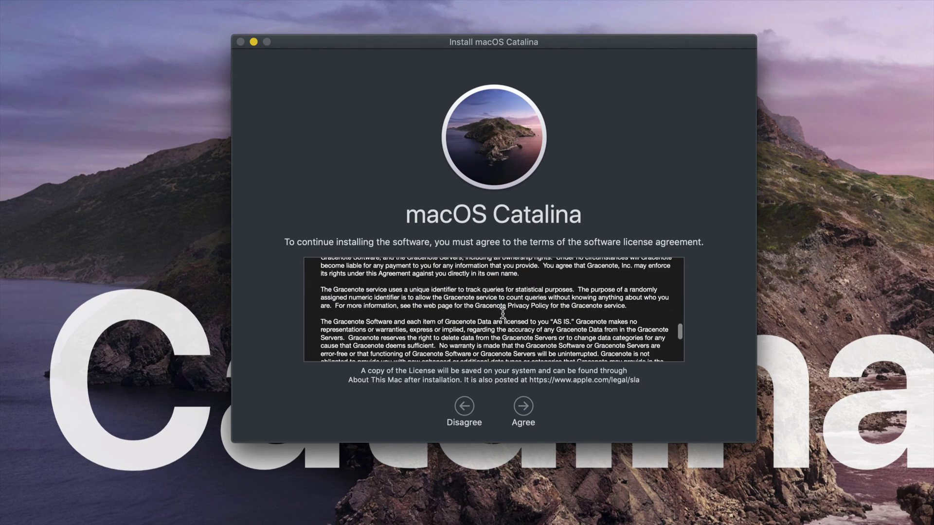
click(524, 413)
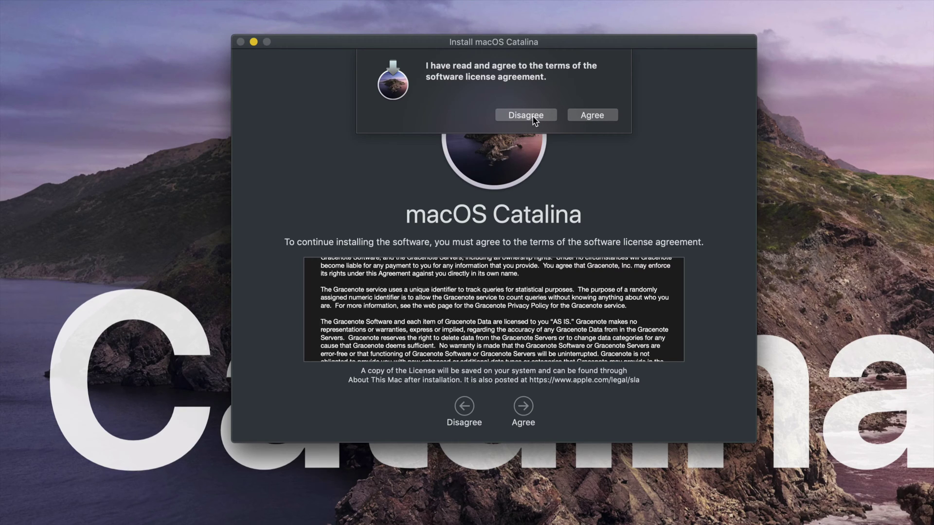
click(593, 116)
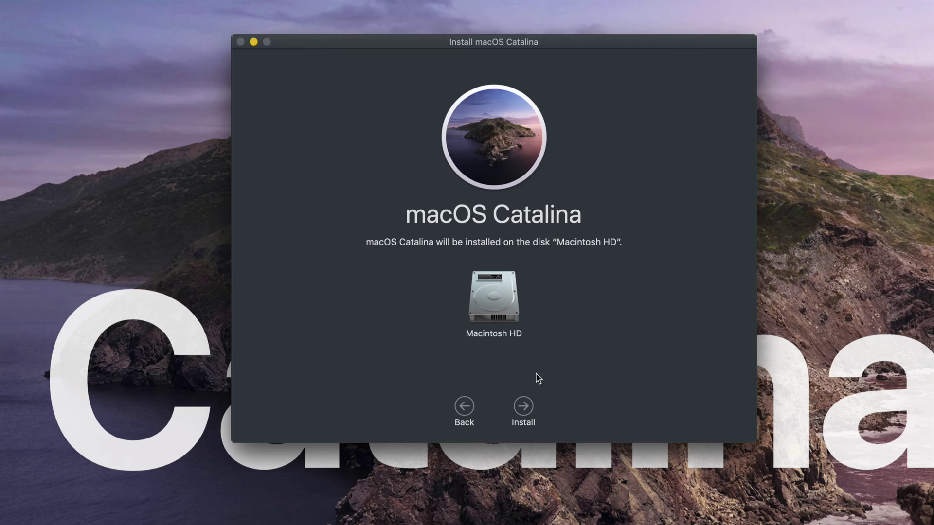
- Install Catalina onto Macintosh HD, authorizing with the administrator password
click(523, 407)
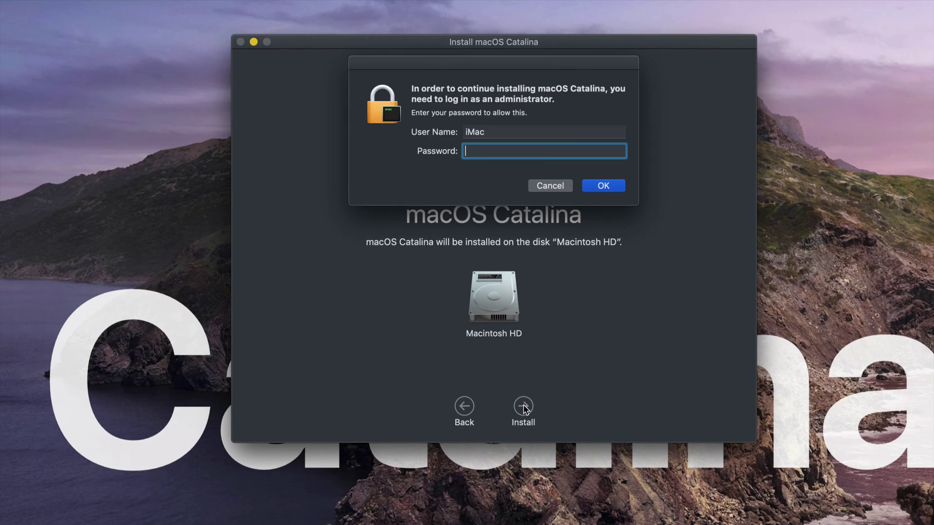
click(610, 185)
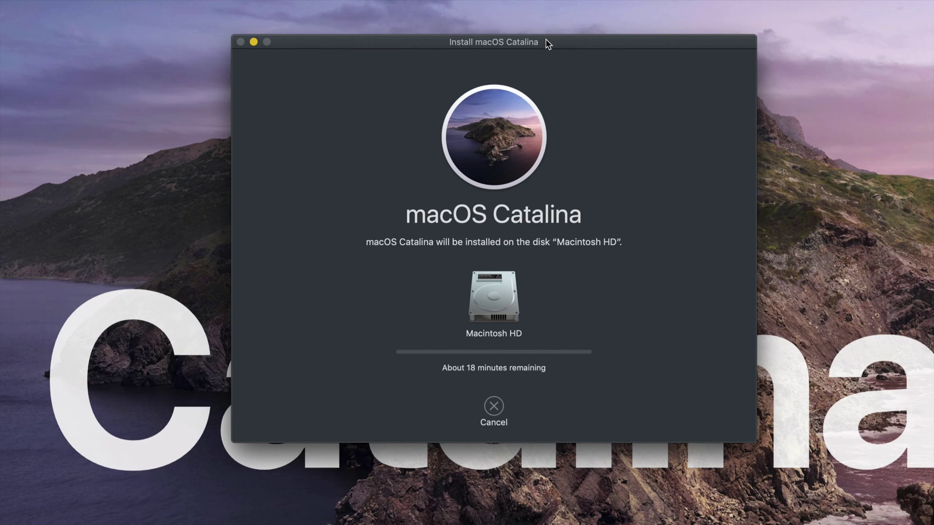
- Nudge the installer window aside while installation and restart complete
drag(546, 40, 546, 57)
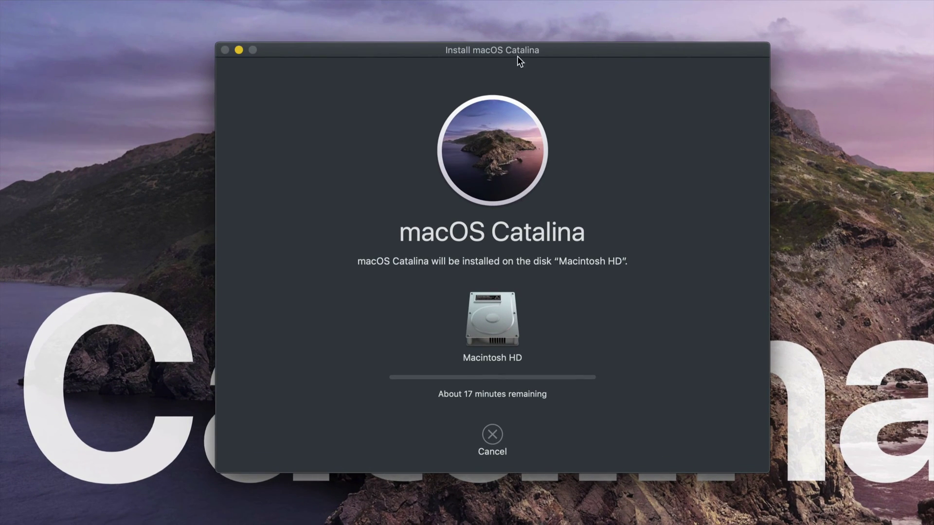
drag(517, 56, 508, 51)
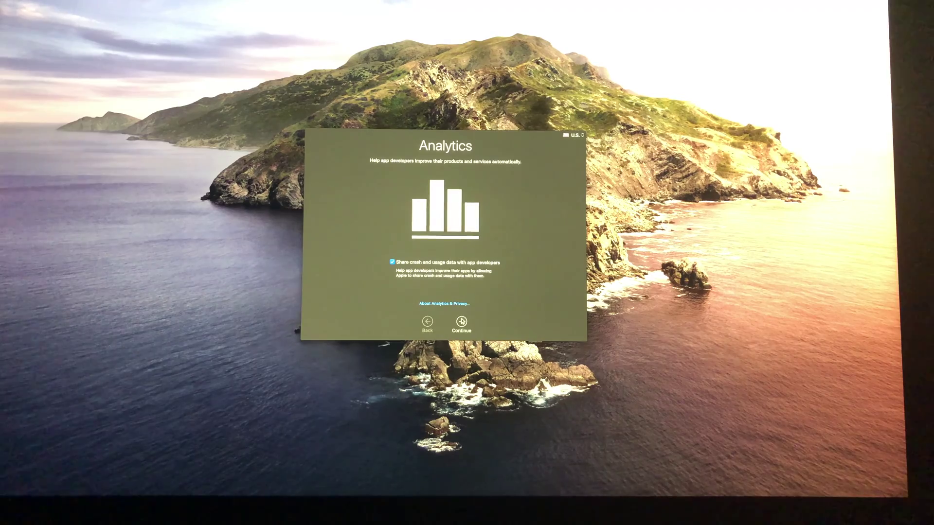
- Continue past Analytics with crash and usage sharing with developers enabled
click(461, 322)
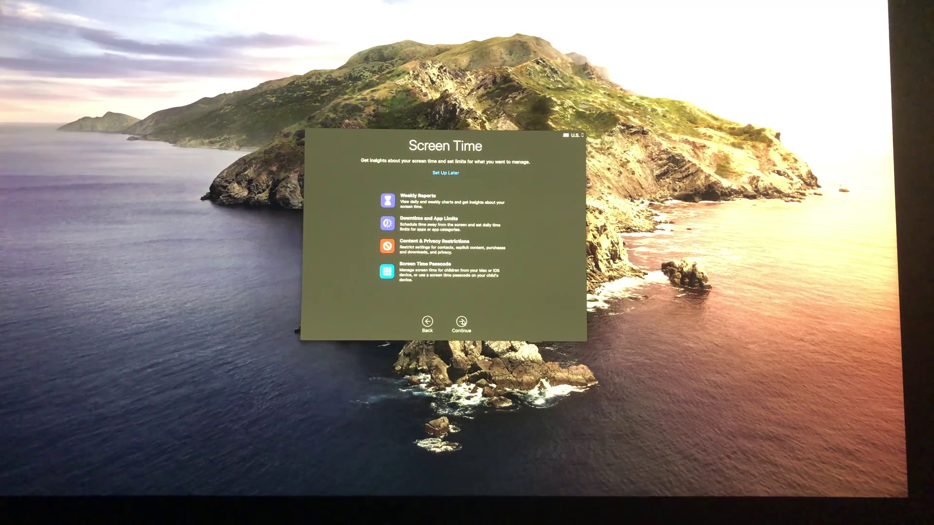
- Continue past Screen Time so setup finishes to the Catalina desktop
click(461, 322)
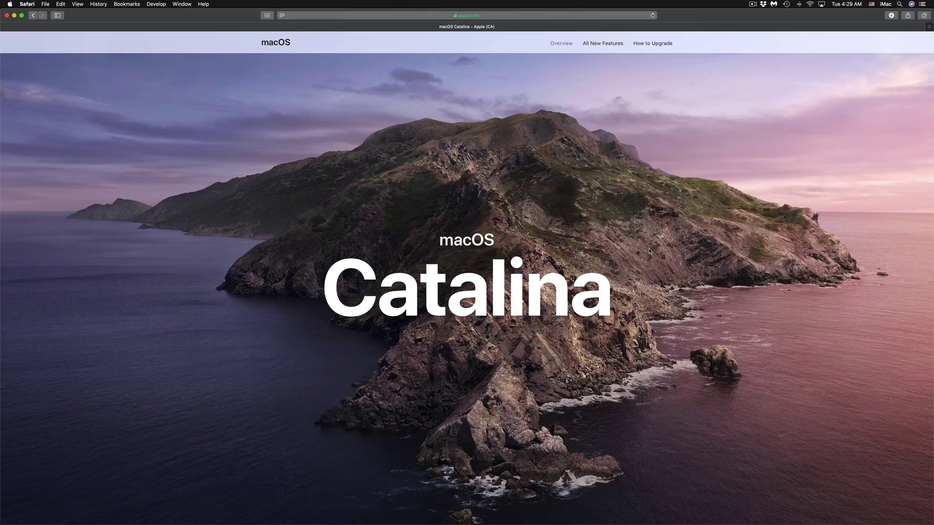